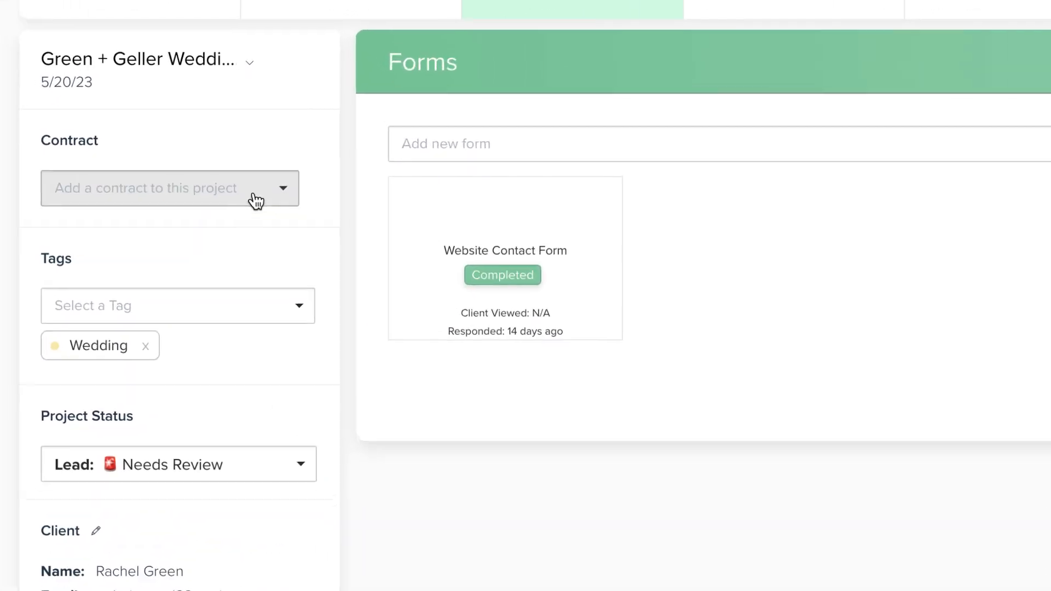
- Add the Wedding Photography Contract template to the wedding project as its contract
click(252, 201)
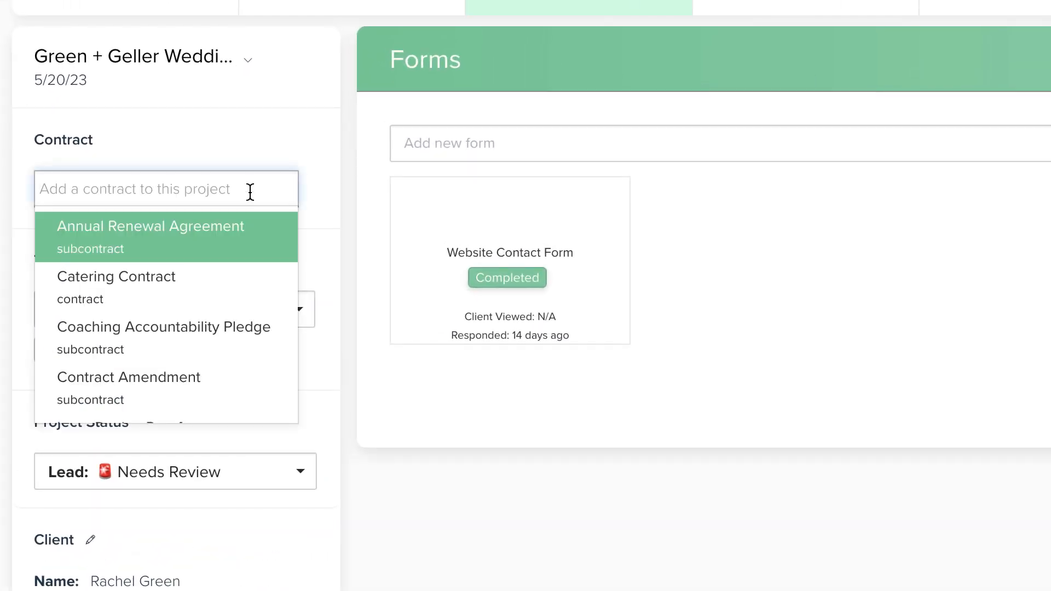
scroll(250, 259, down, 5)
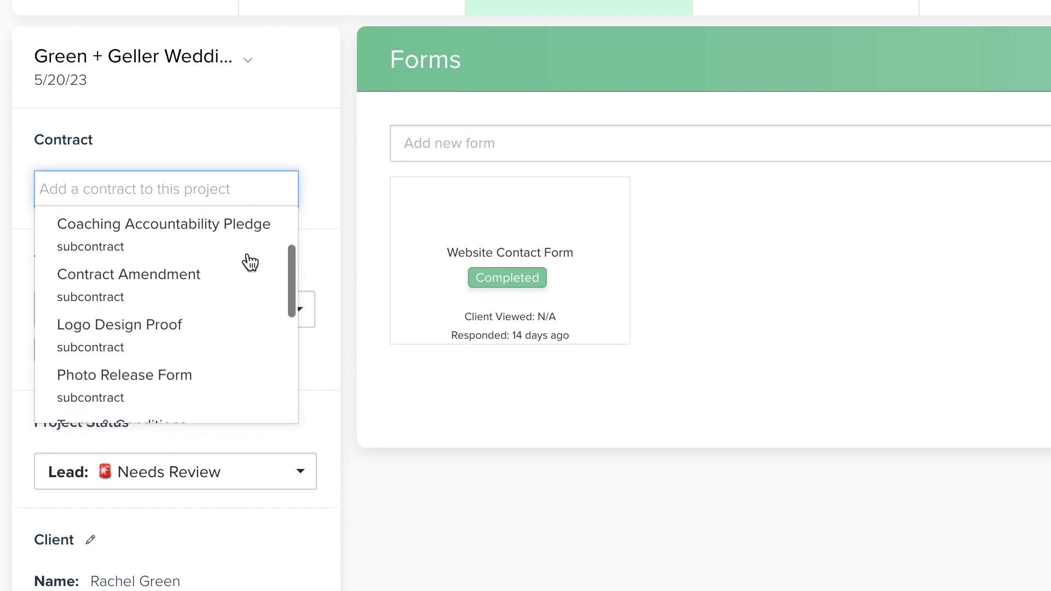
scroll(250, 260, down, 3)
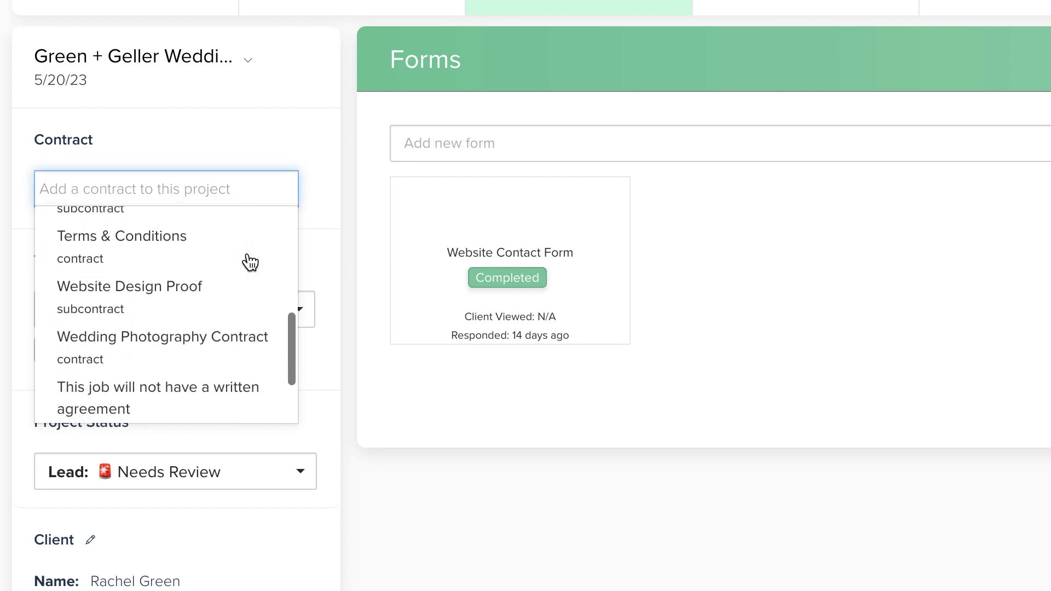
click(251, 340)
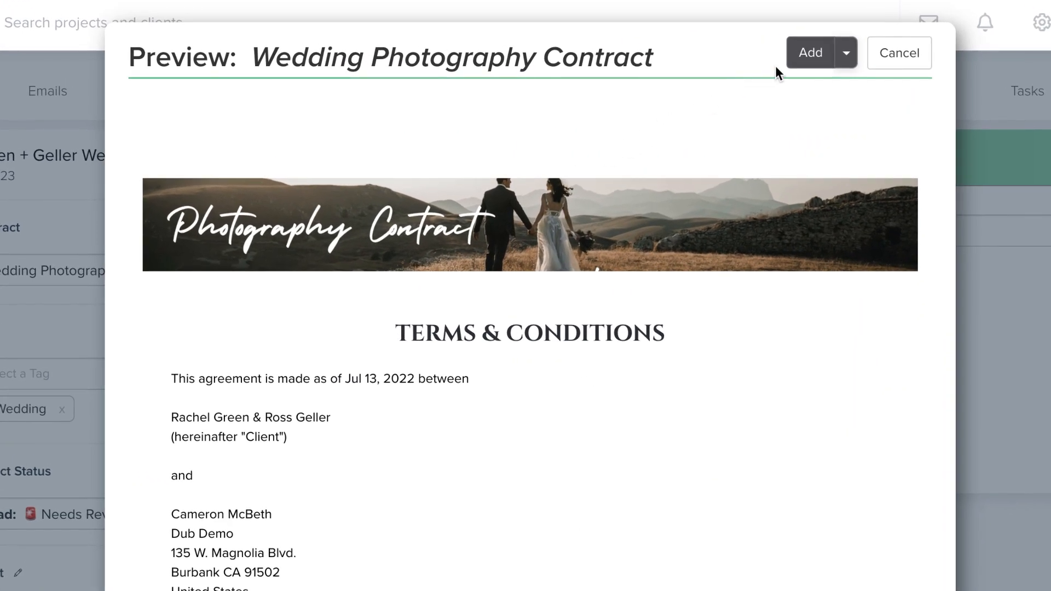
click(794, 62)
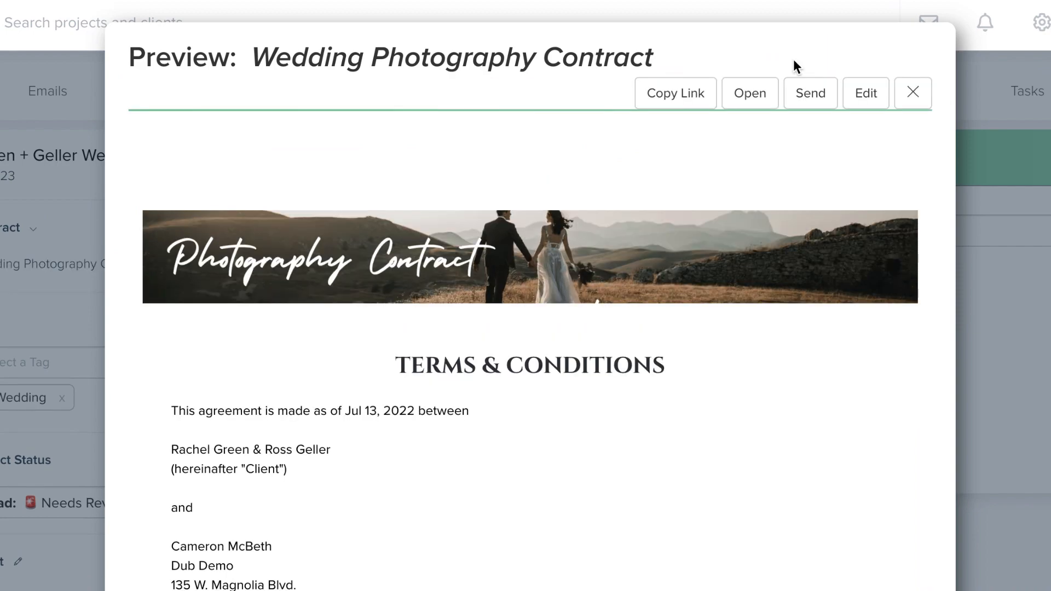
- Start an email sending the contract and insert the saved reply "Clients - Wedding Photography Contract"
click(809, 94)
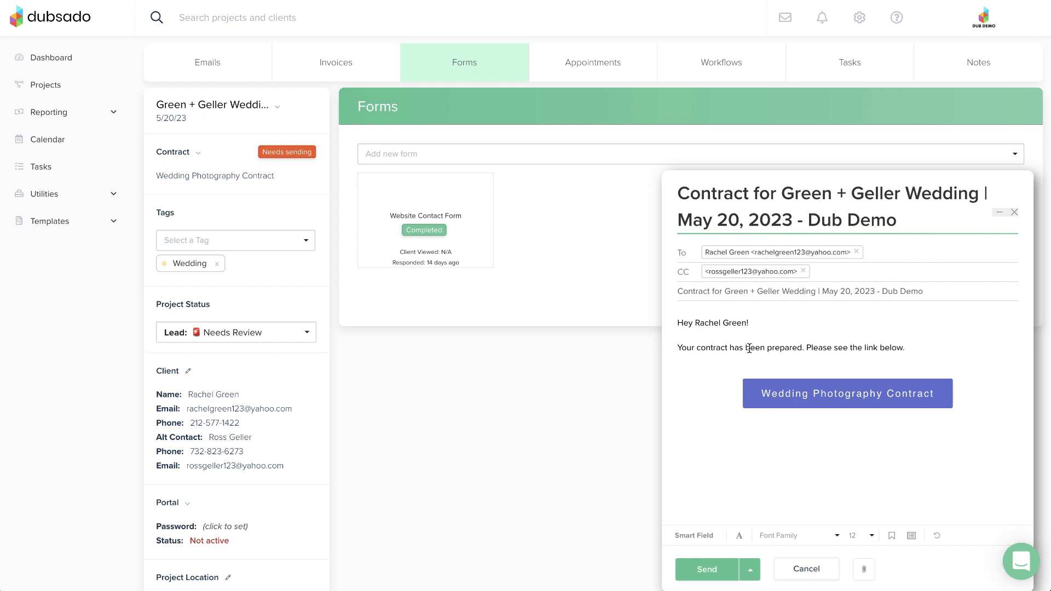
click(891, 537)
scroll(872, 512, down, 5)
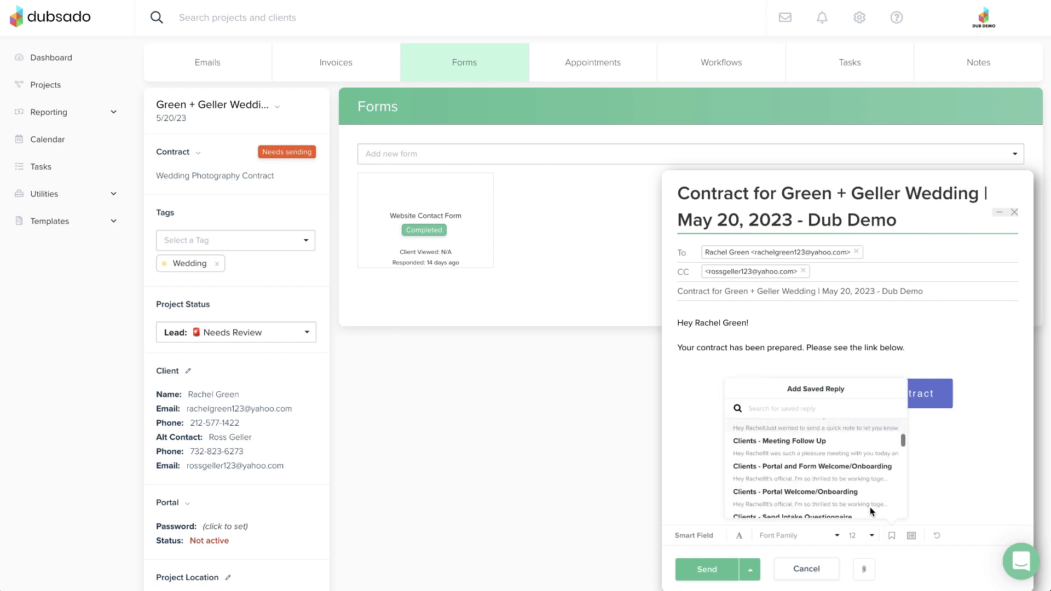
scroll(870, 506, down, 5)
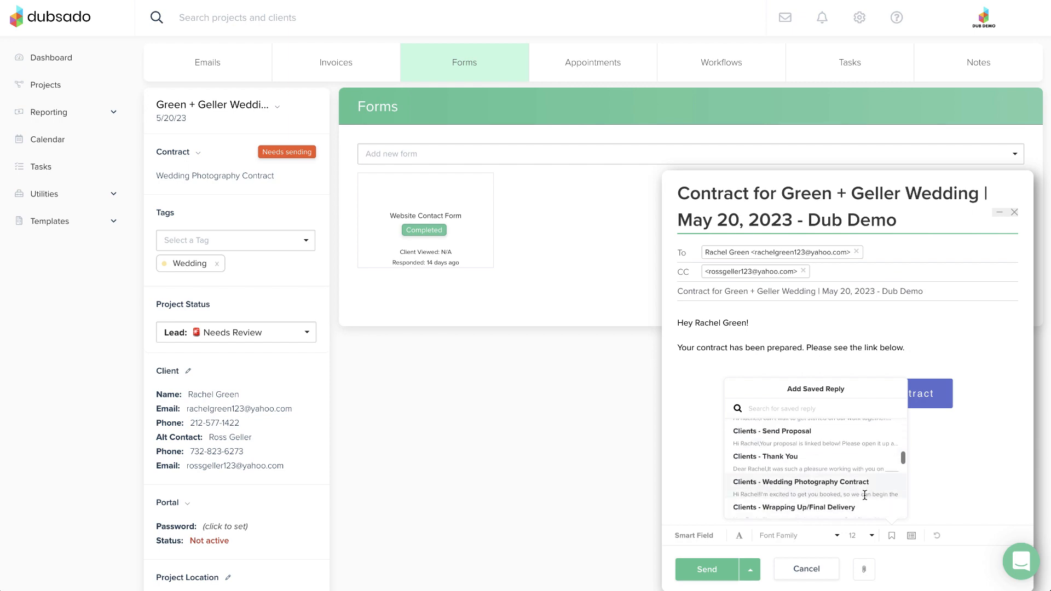
click(864, 495)
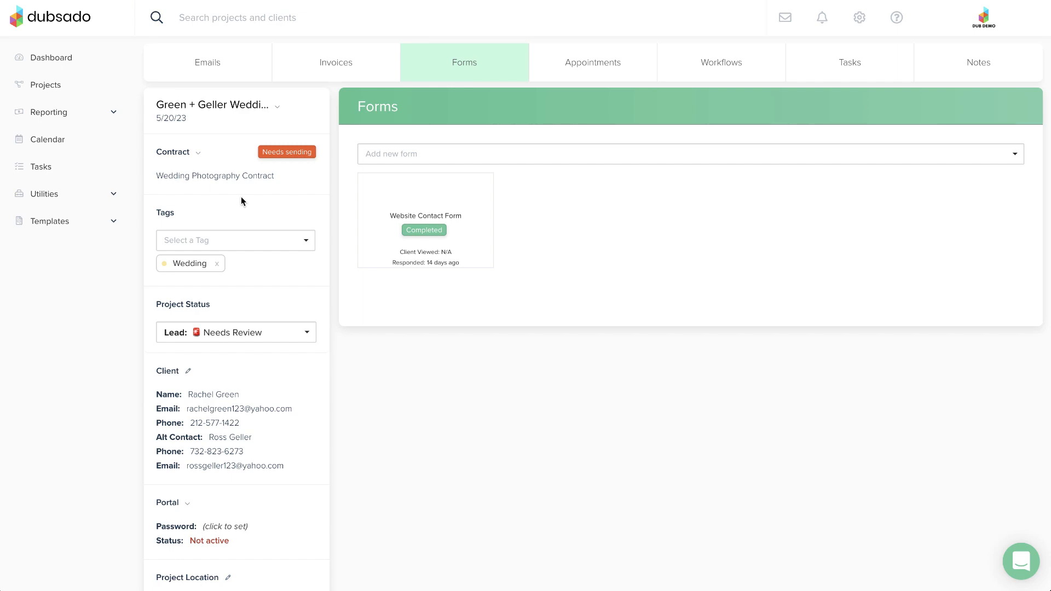
- Open the project's Wedding Photography Contract for editing, then save and close it
click(198, 153)
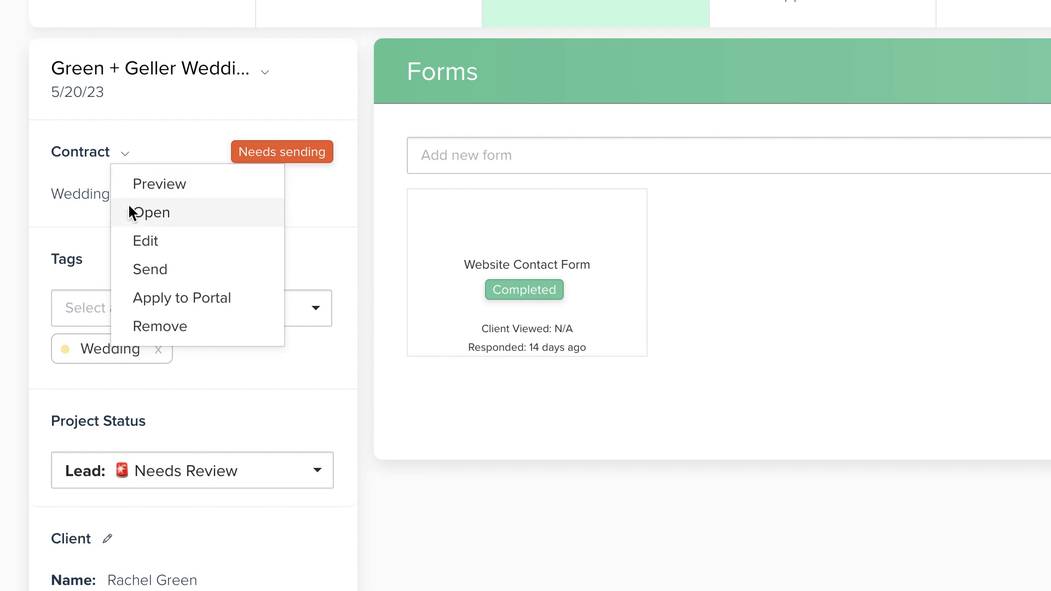
click(131, 242)
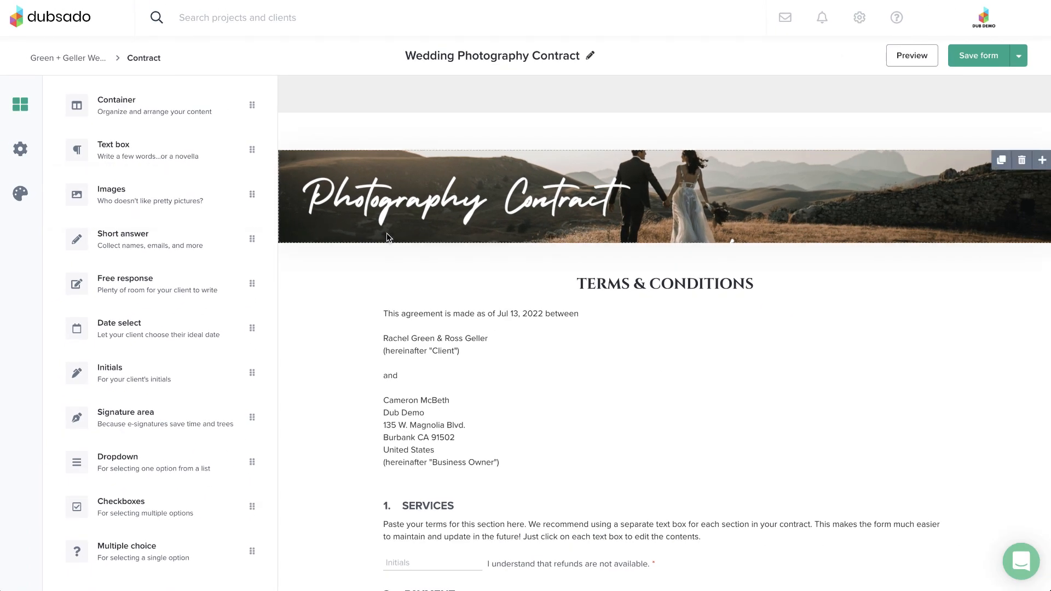
mouse_move(665, 278)
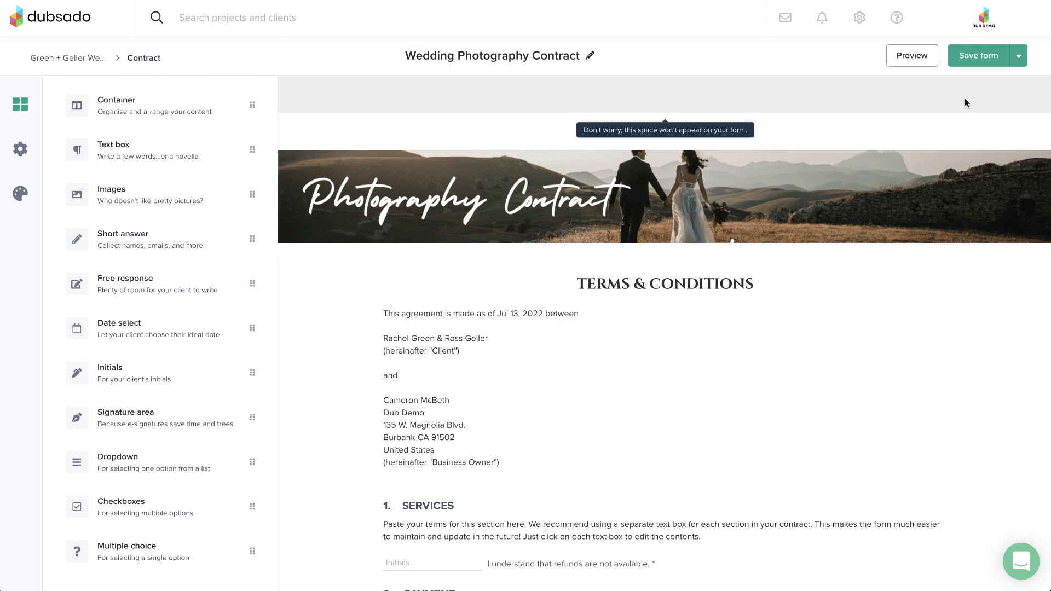
click(1014, 59)
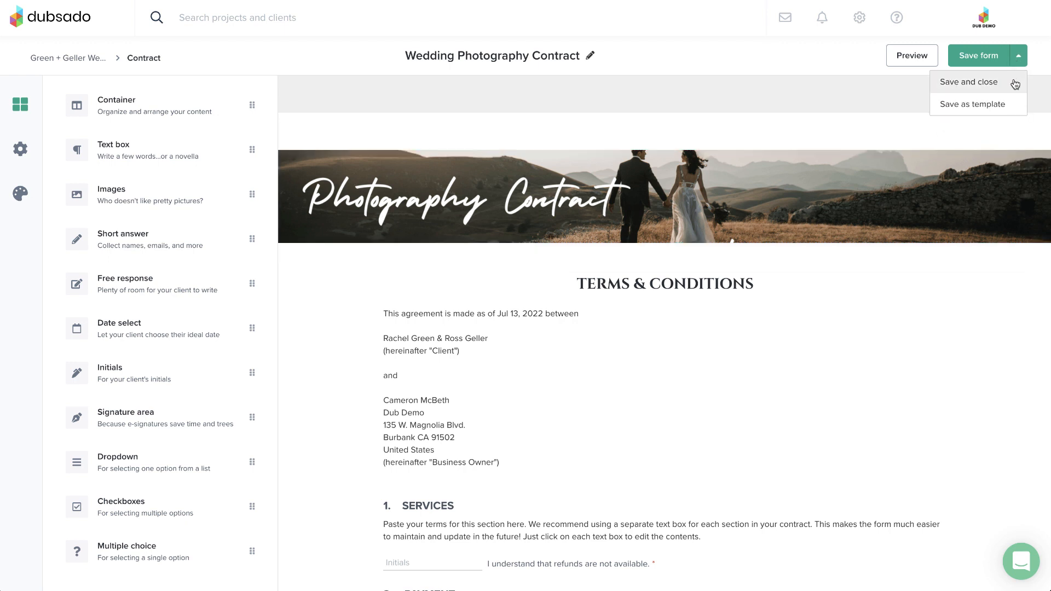
click(1014, 85)
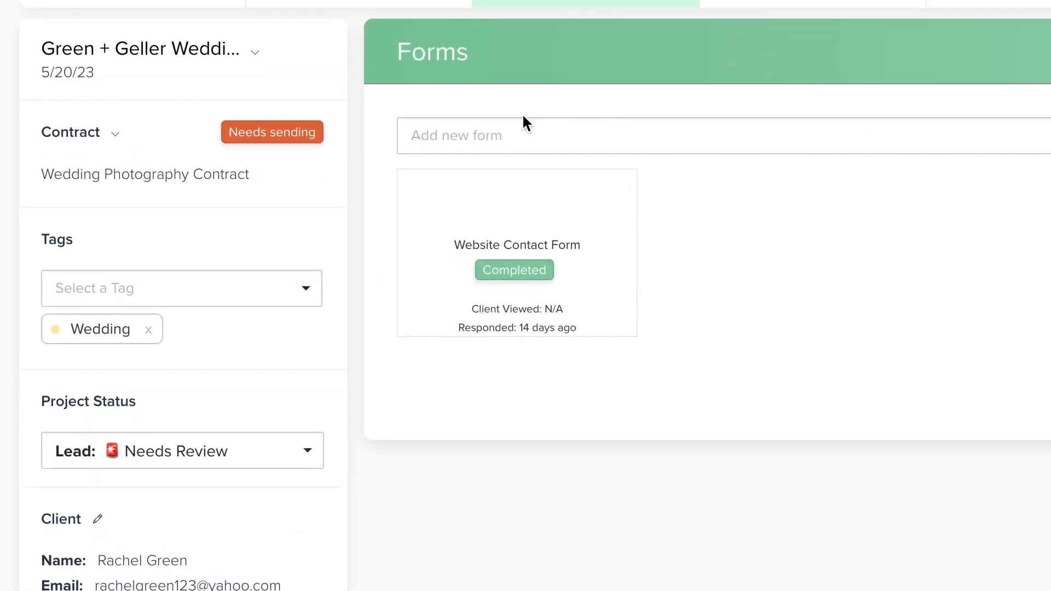
- Start sending the Wedding Photography Contract from the project's contract section
click(115, 135)
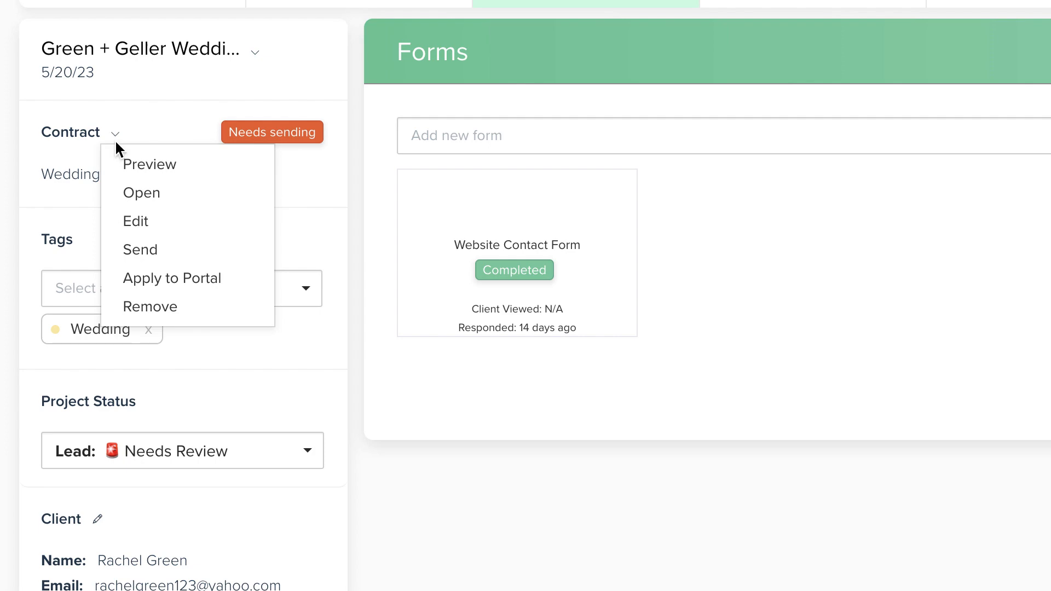
click(134, 249)
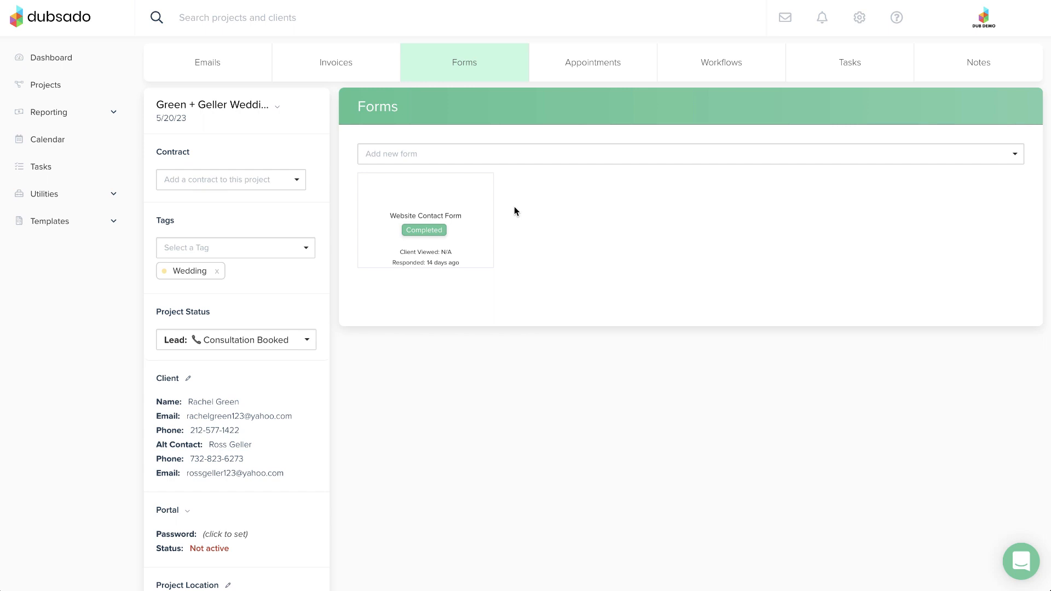
- Add the Project Kickoff Survey questionnaire to the wedding project's forms
click(502, 156)
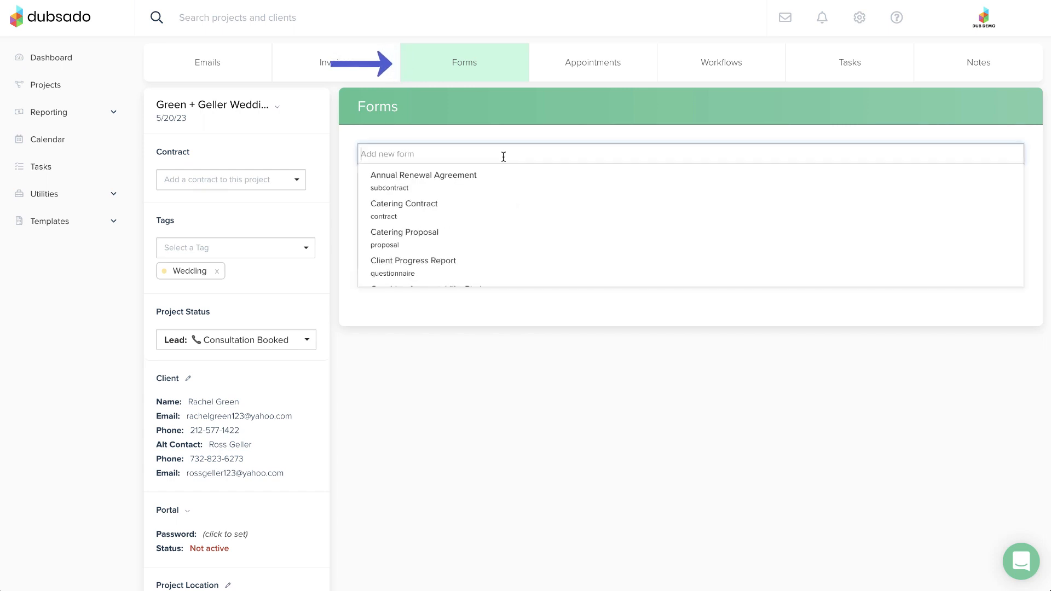
scroll(505, 196, down, 5)
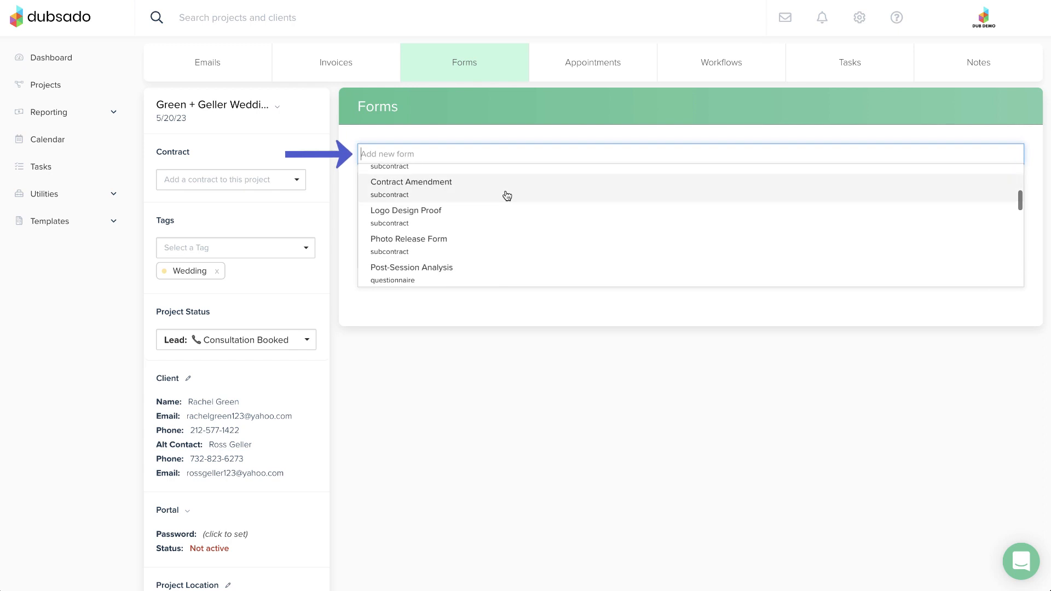
scroll(505, 195, down, 3)
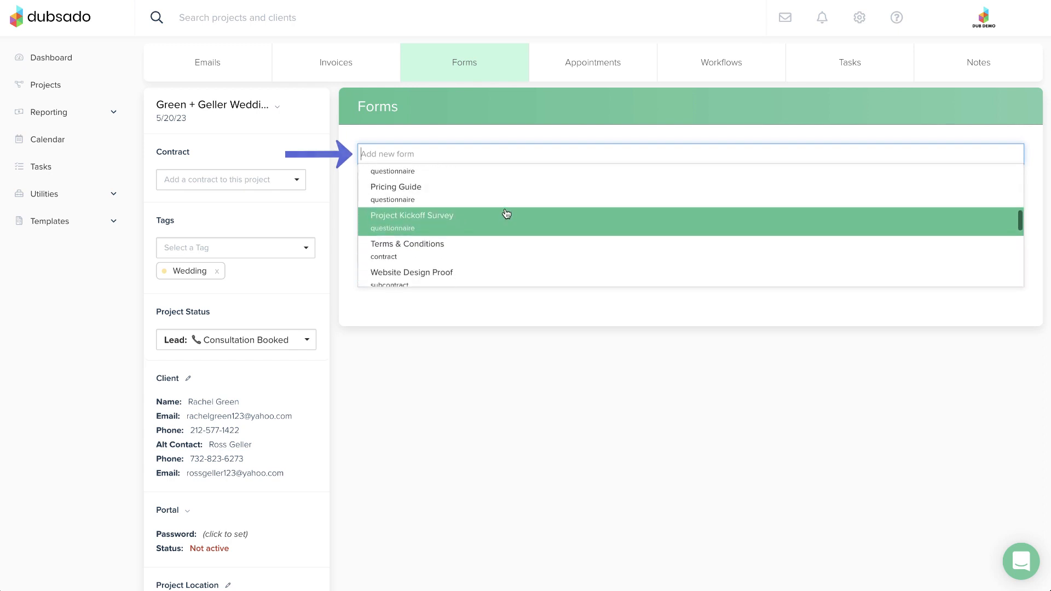
click(504, 221)
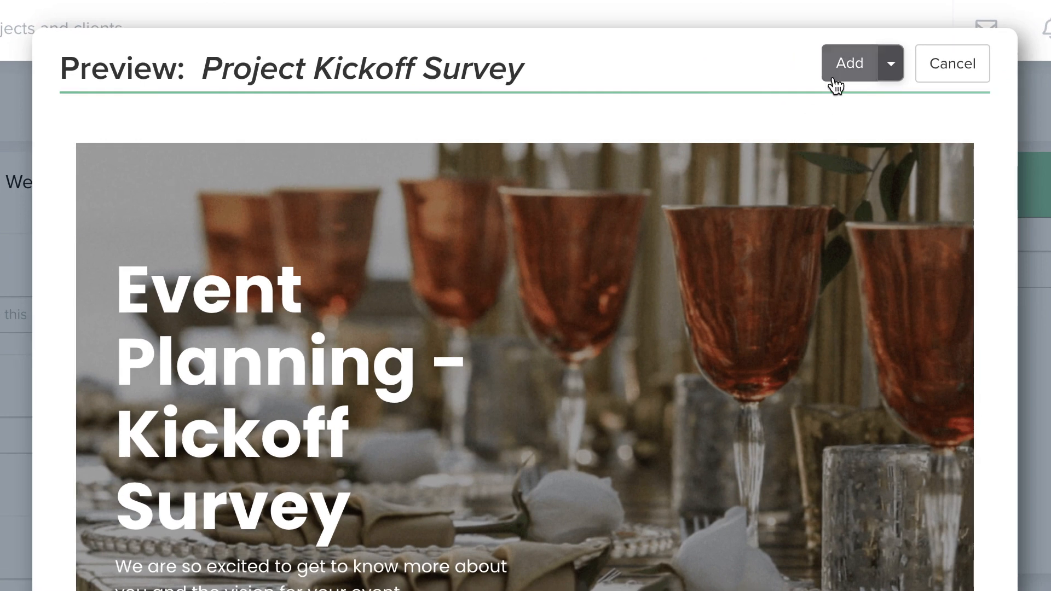
click(833, 78)
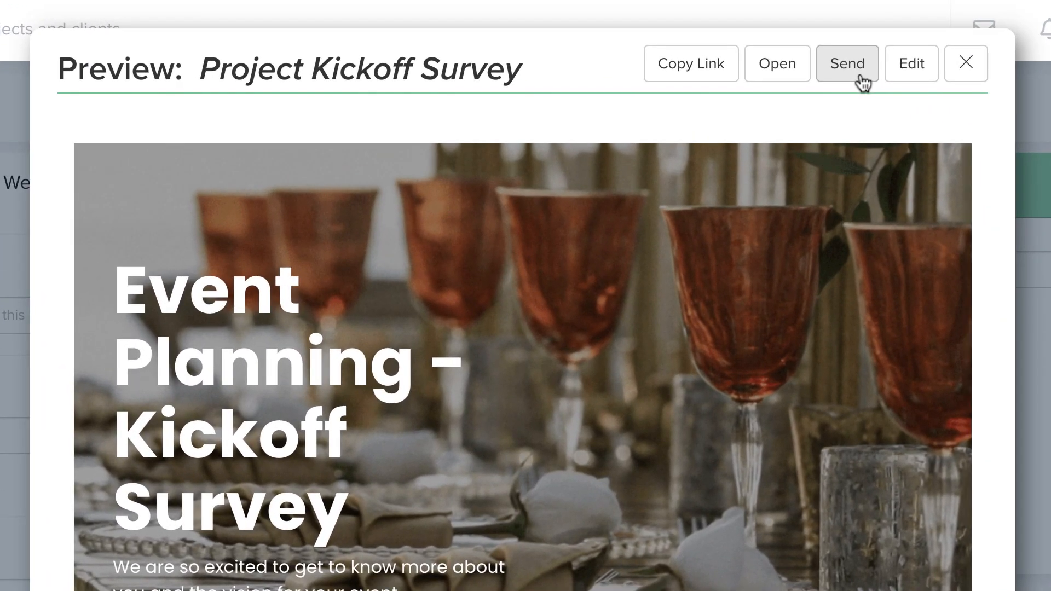
- Start an email sending the questionnaire, search the saved replies for "project" and insert the Project Kickoff Survey reply
click(860, 79)
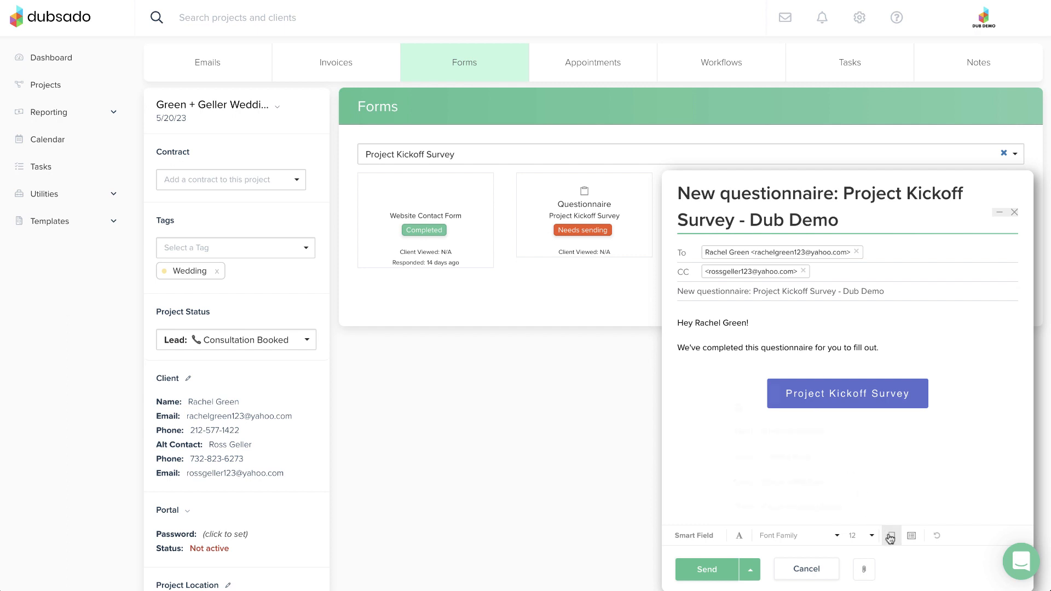
text(project)
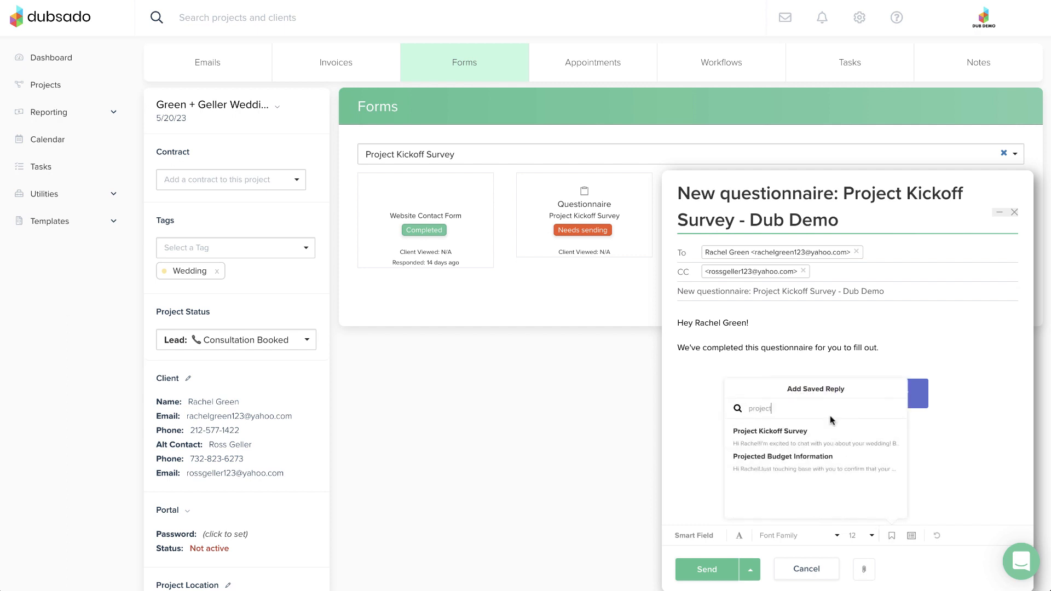
click(830, 431)
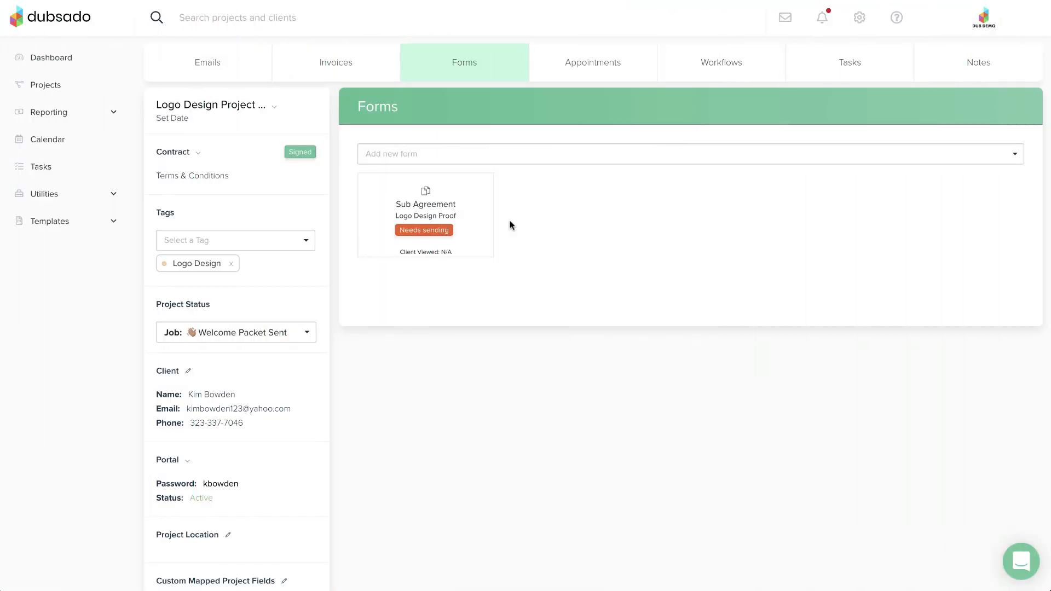
- Edit the Logo Design Proof sub-agreement and fill the STYLE #1 (First Draft) image placeholder with the Real Estate Up logo from the image library
mouse_move(490, 227)
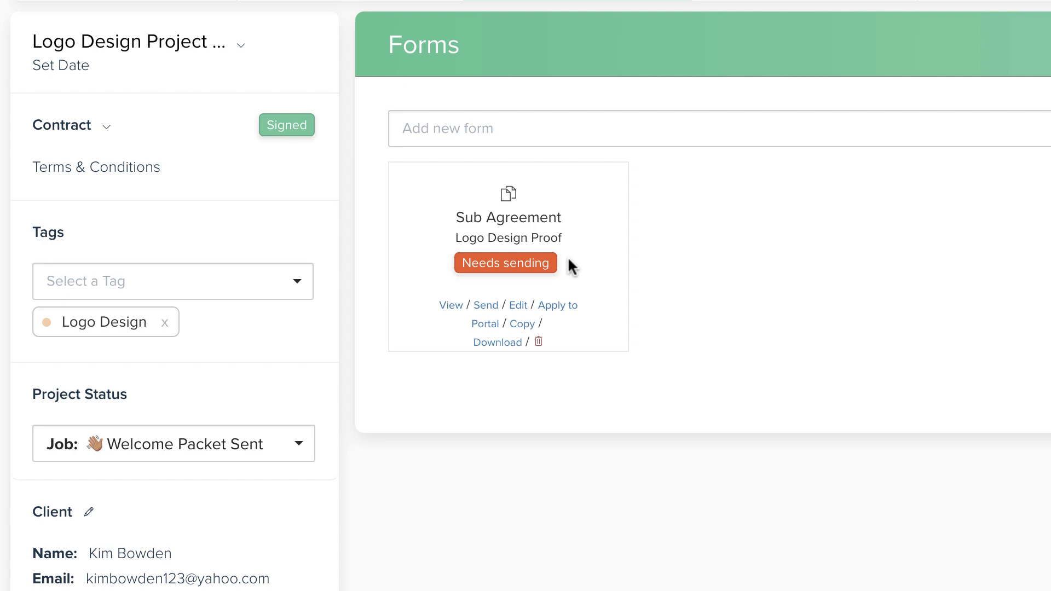
click(517, 303)
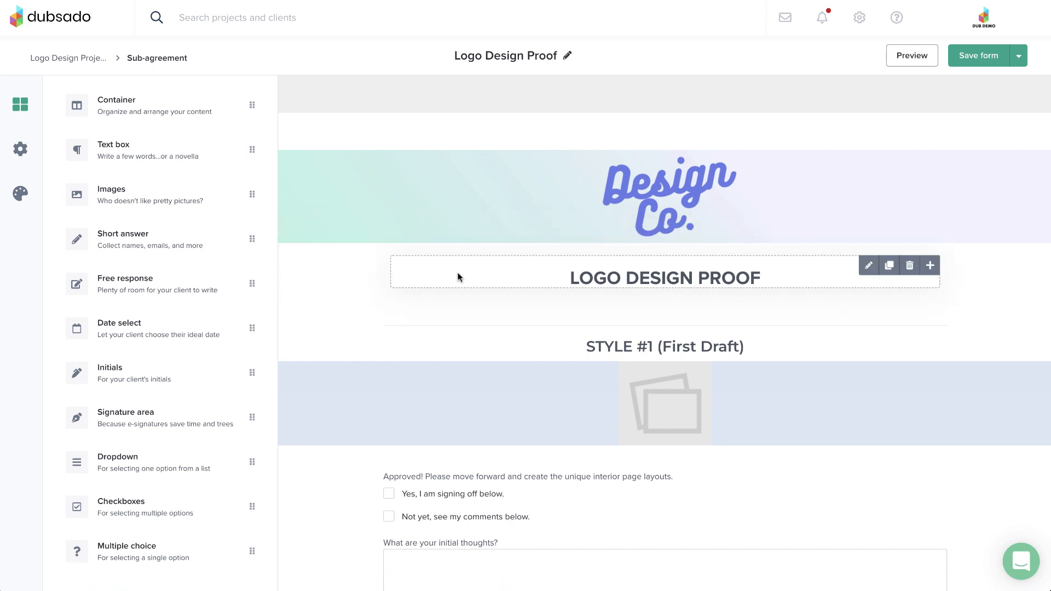
click(641, 395)
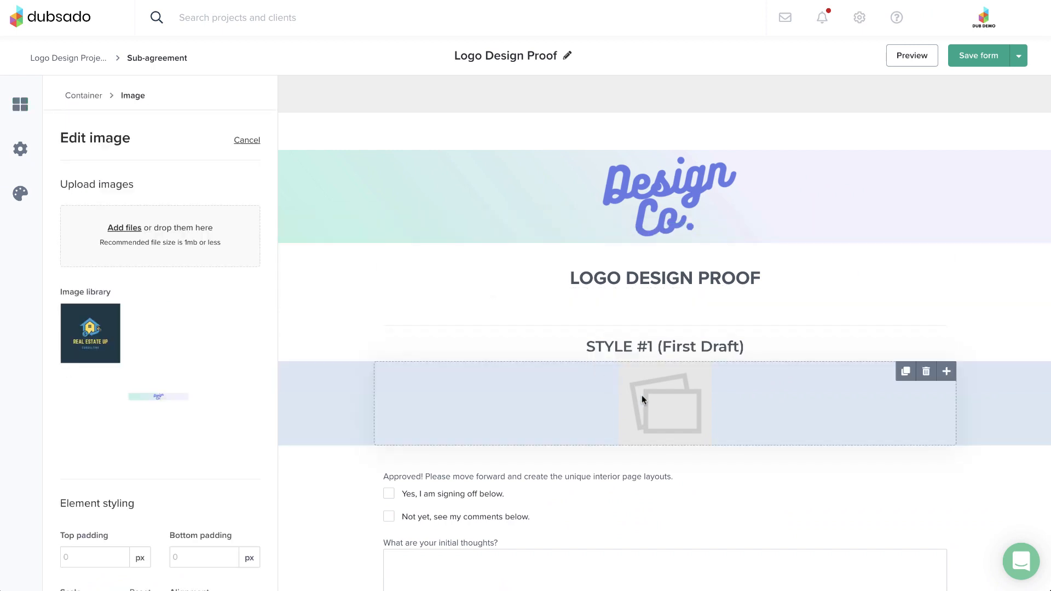
click(93, 335)
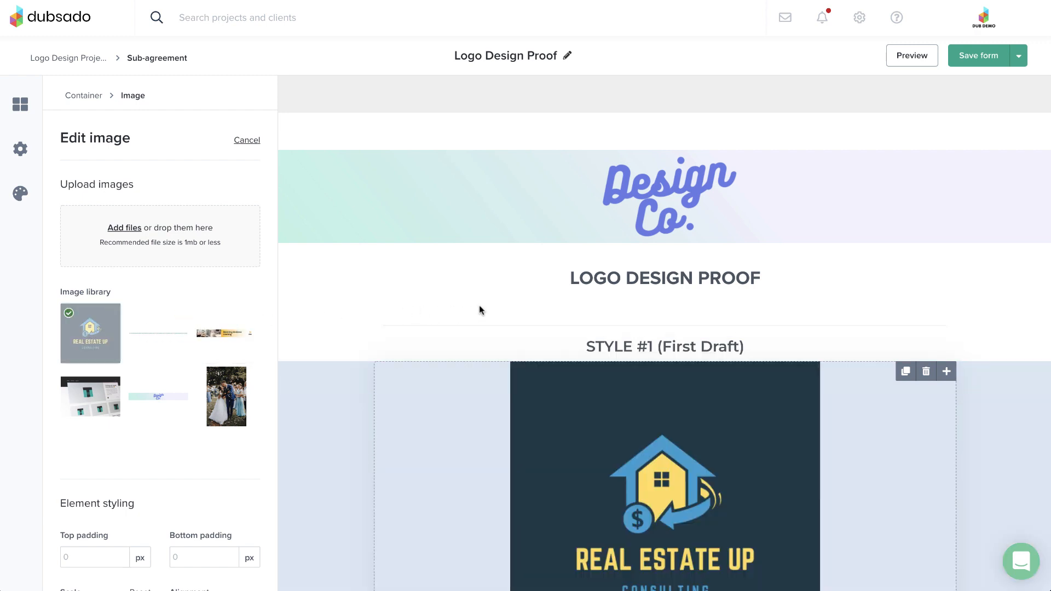
- Review the Logo Design Proof form, including the inserted logo, the approval checkboxes and the feedback questions
scroll(515, 305, down, 3)
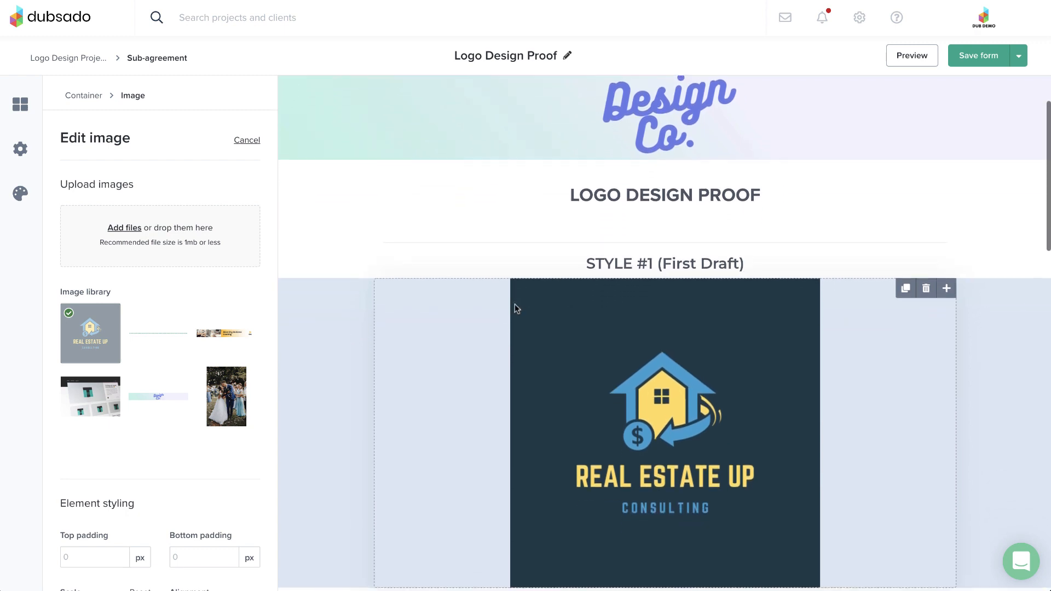
scroll(515, 306, down, 3)
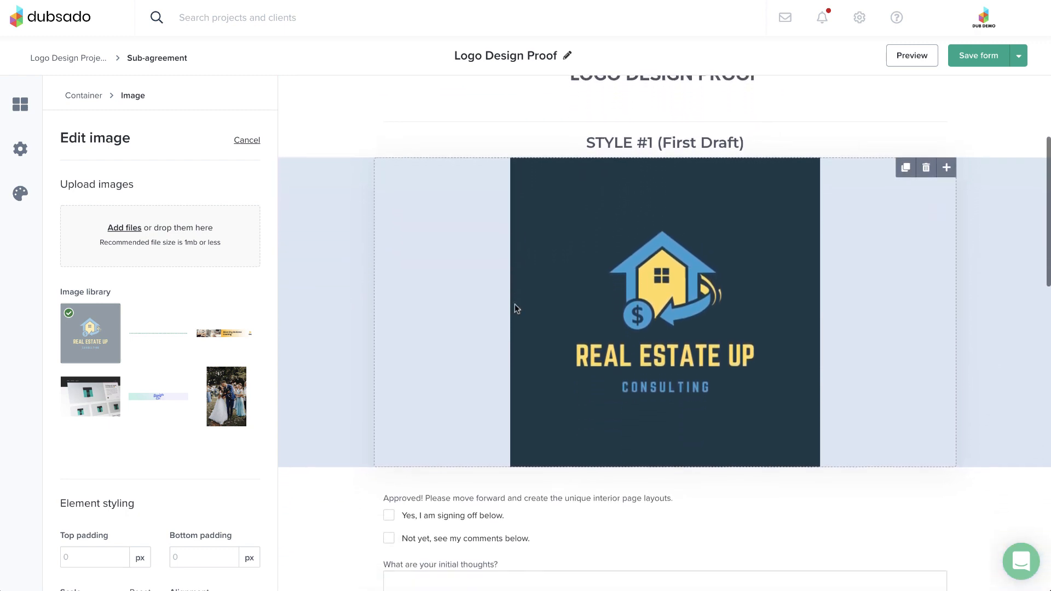
scroll(515, 305, down, 3)
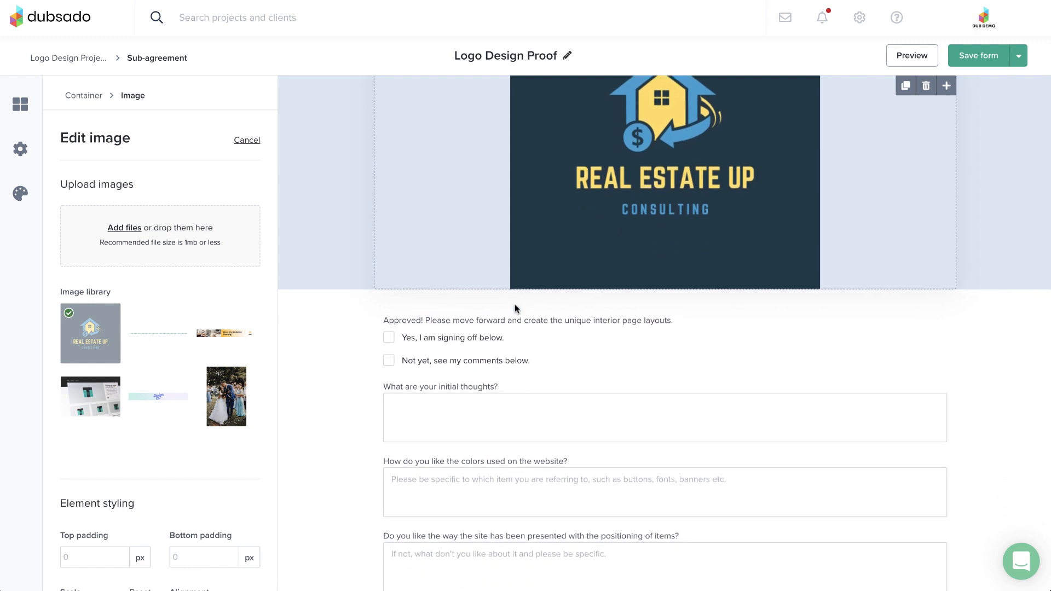
scroll(537, 326, down, 1)
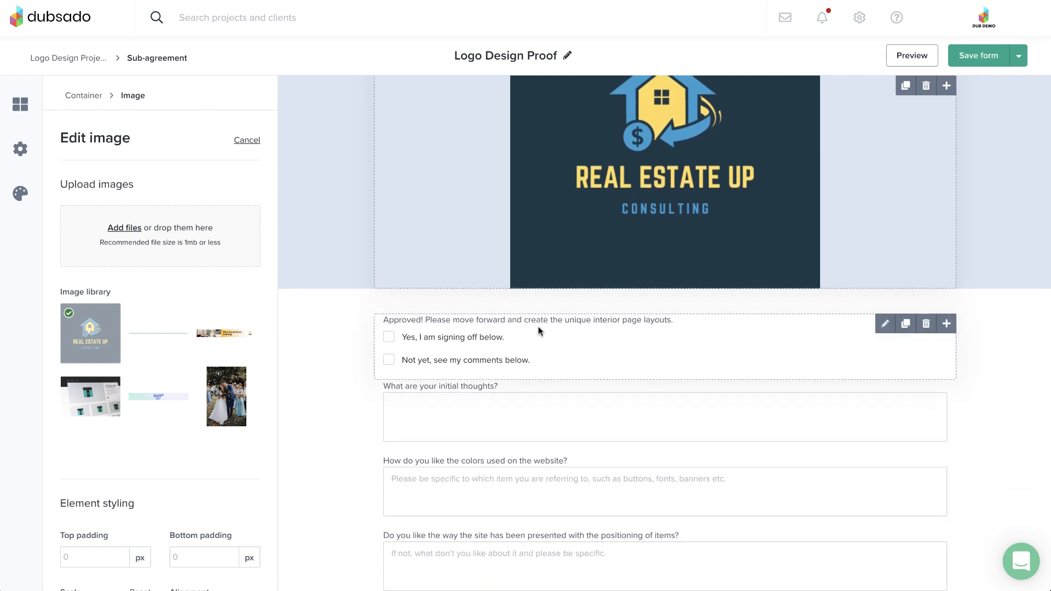
scroll(607, 268, up, 2)
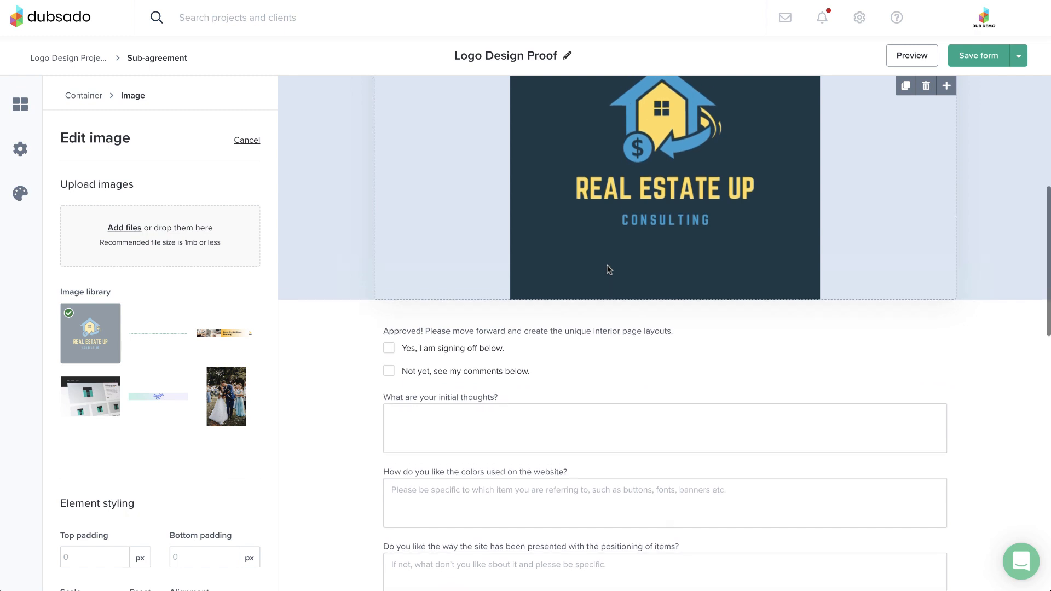
scroll(608, 269, up, 3)
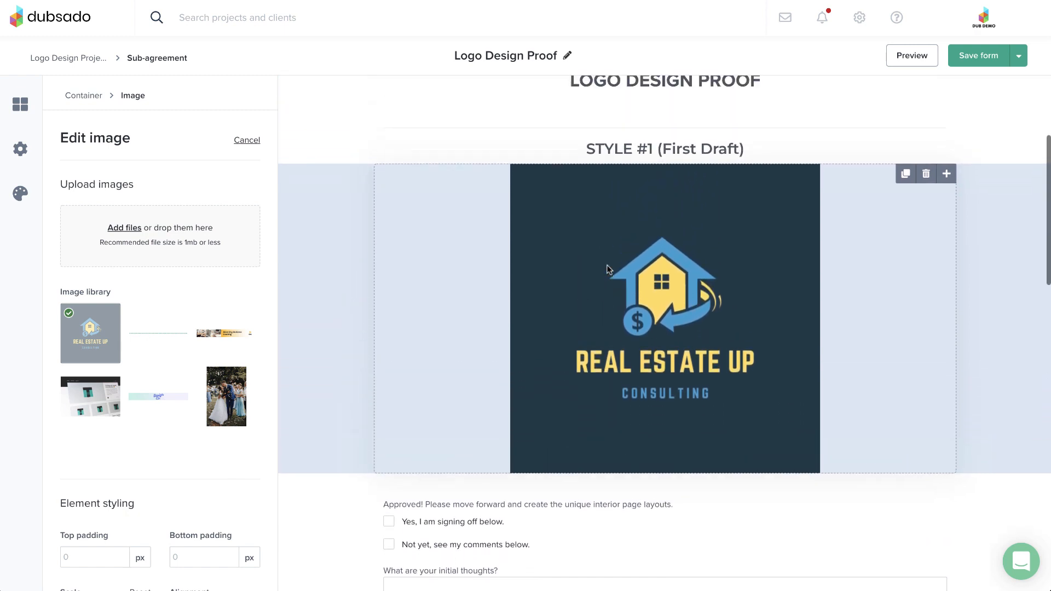
scroll(608, 268, up, 3)
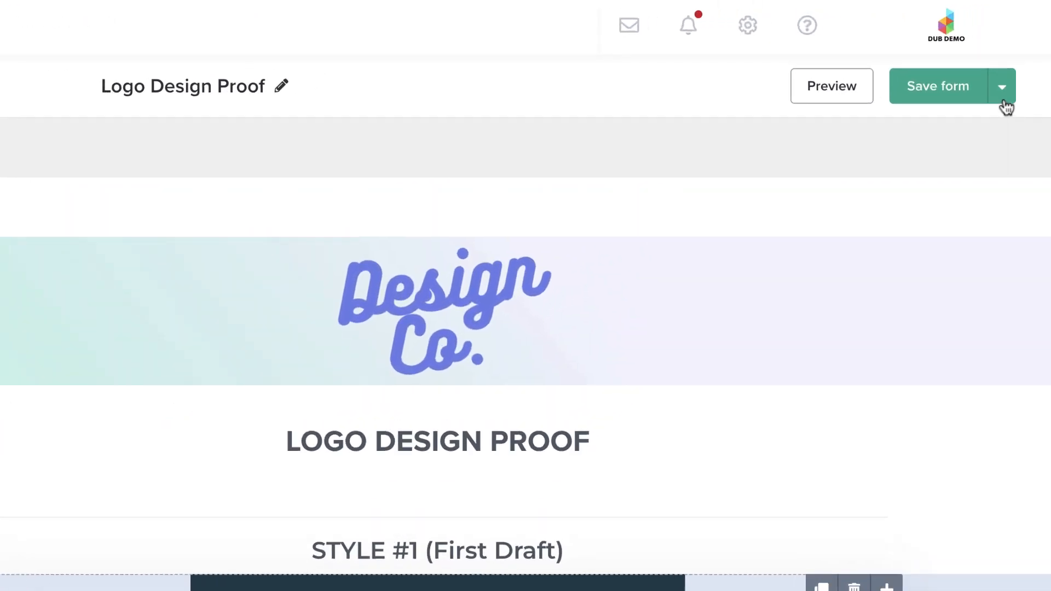
- Save and close the Logo Design Proof form, and start sending the sub-agreement to the client from the project's forms
click(1003, 100)
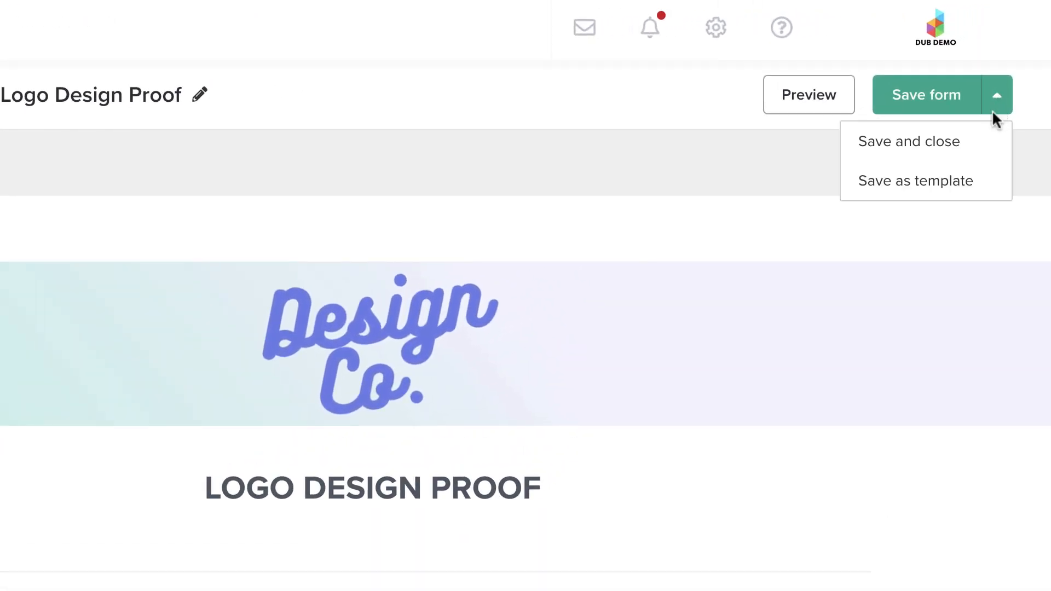
click(979, 148)
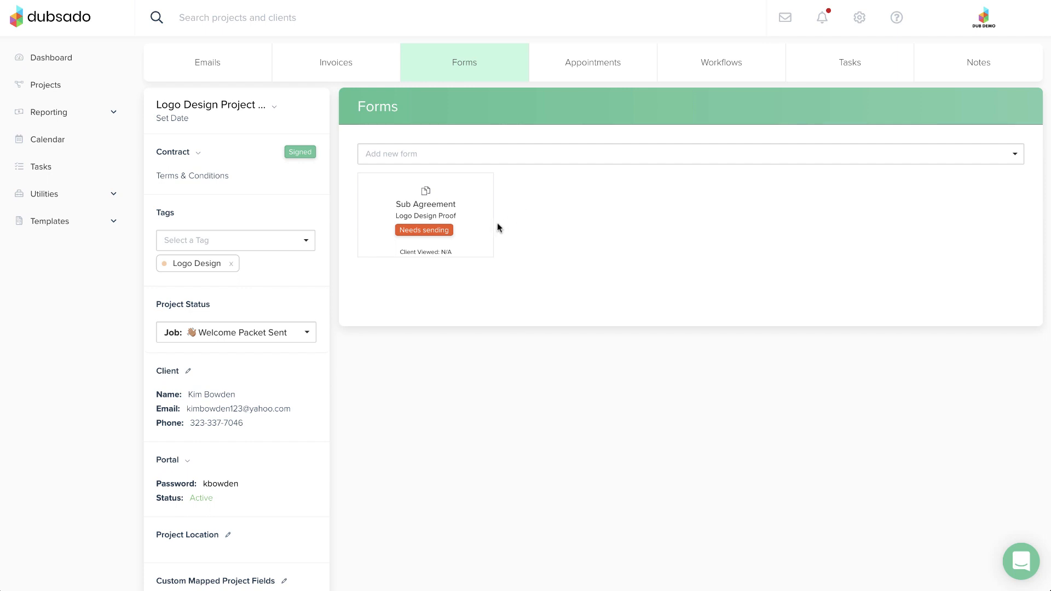
mouse_move(470, 237)
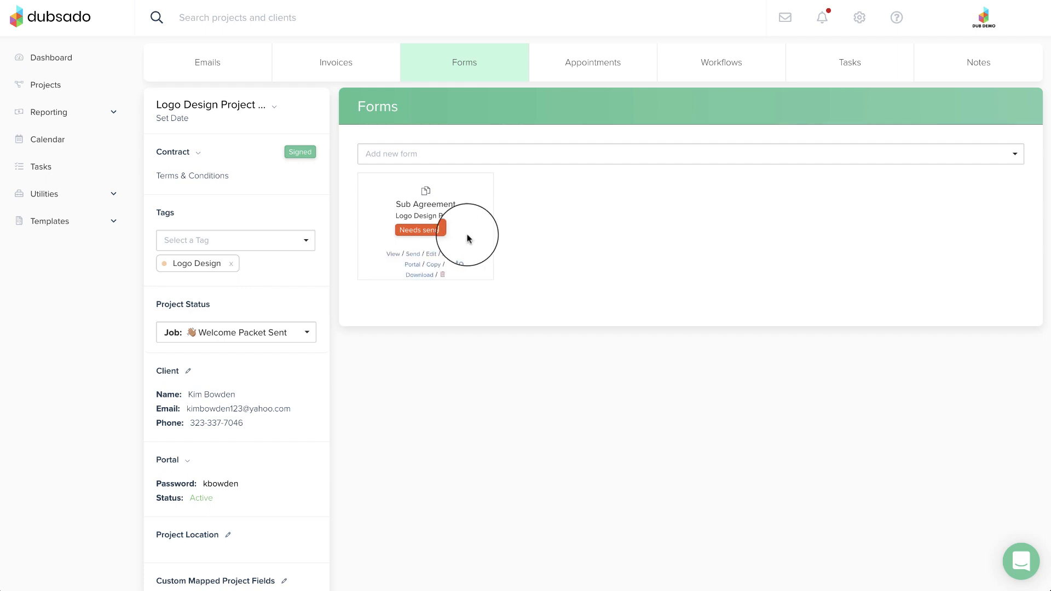
click(412, 254)
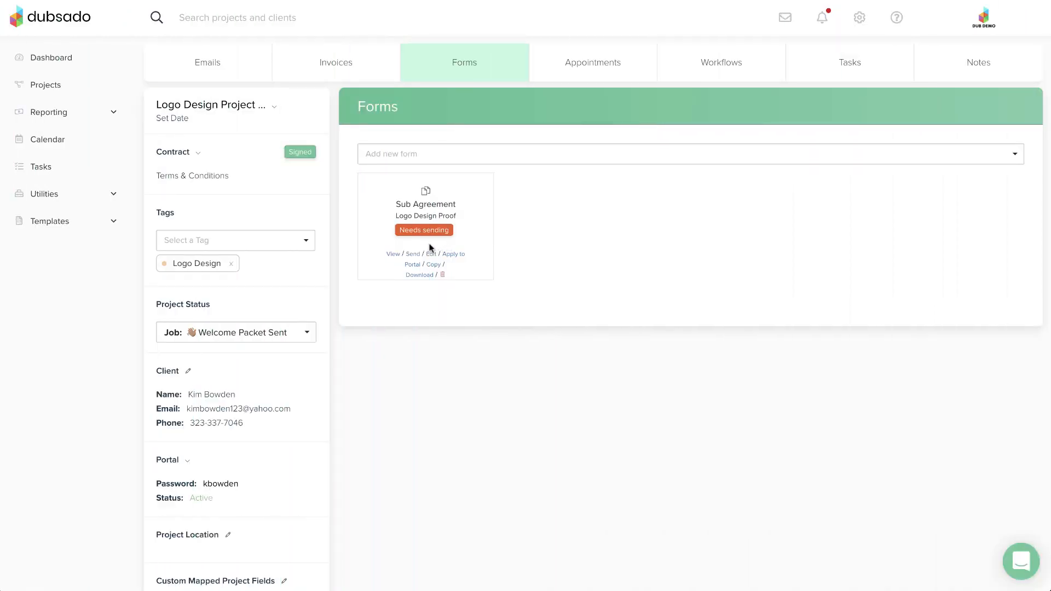
click(412, 255)
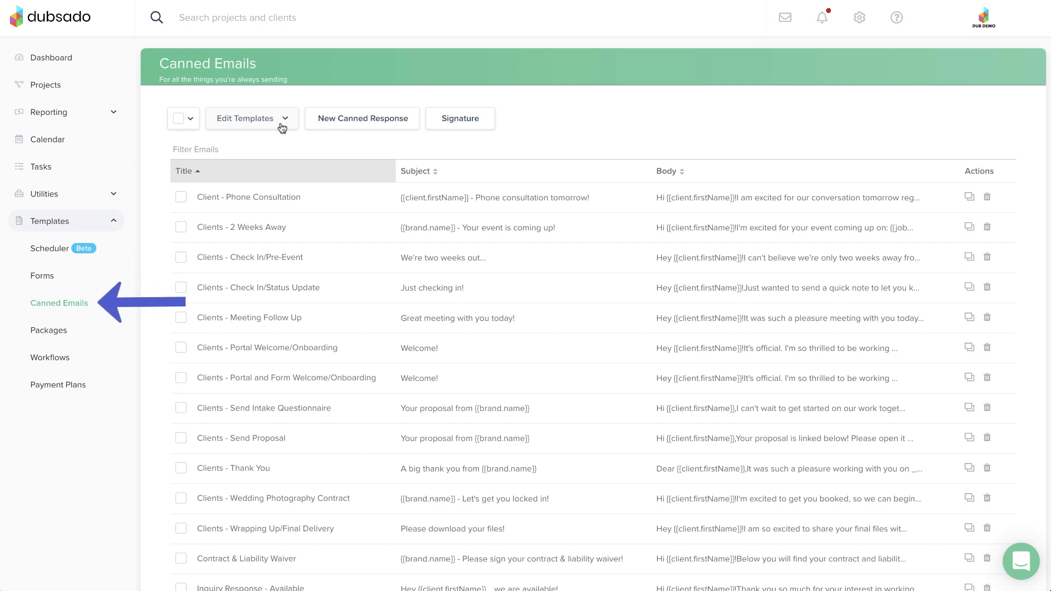
- Open the default Send Form email template for editing from the canned emails
click(282, 128)
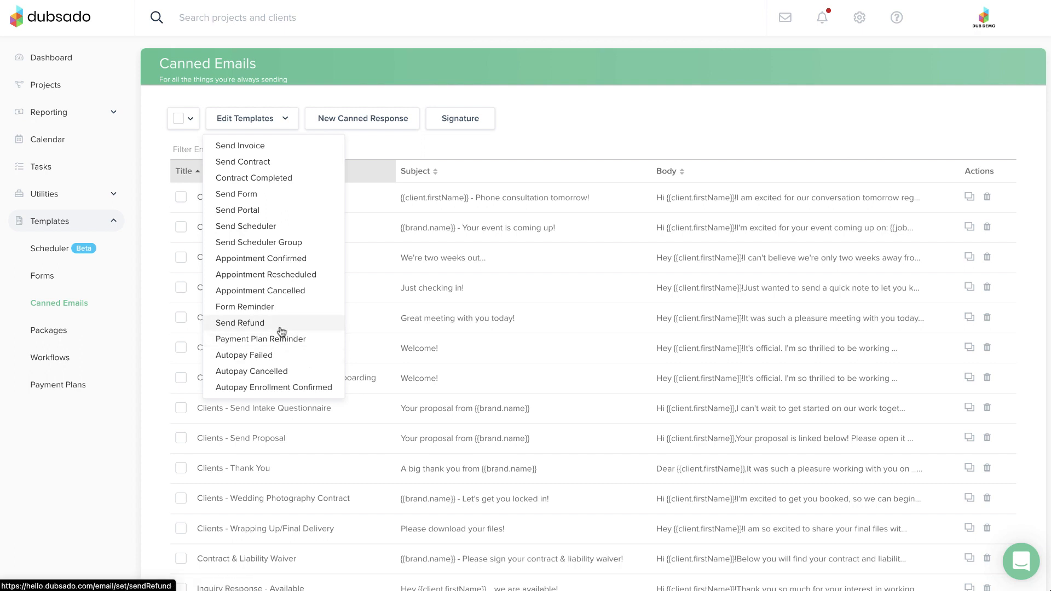
click(279, 201)
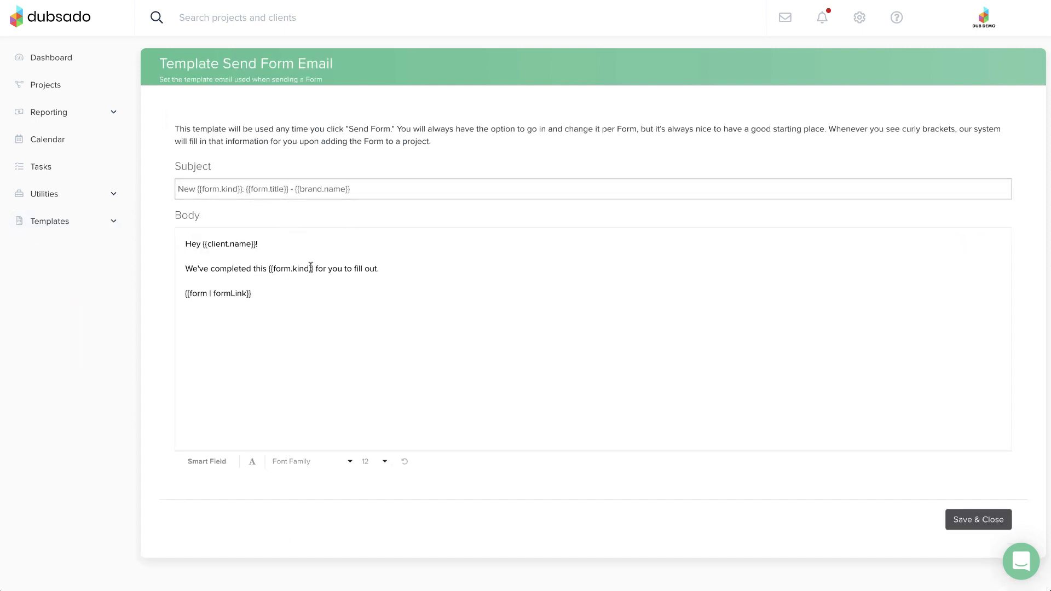